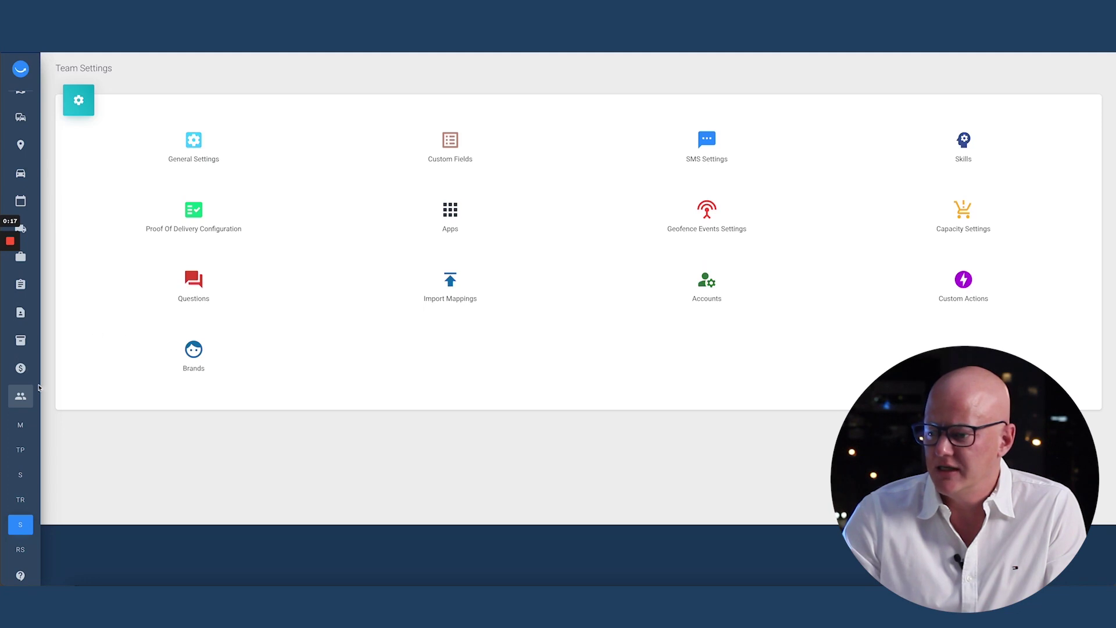
Step: Review the Stop/Shipment Offers options in General Settings, including the radius unit choices, and return to Team Settings
mouse_move(26, 407)
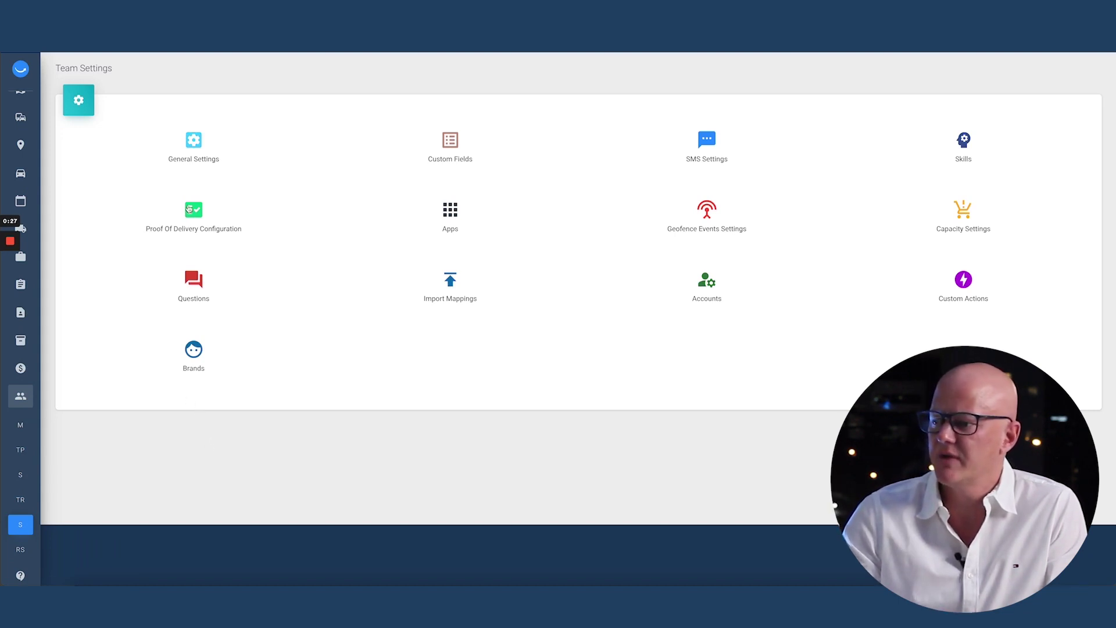
left_click(193, 143)
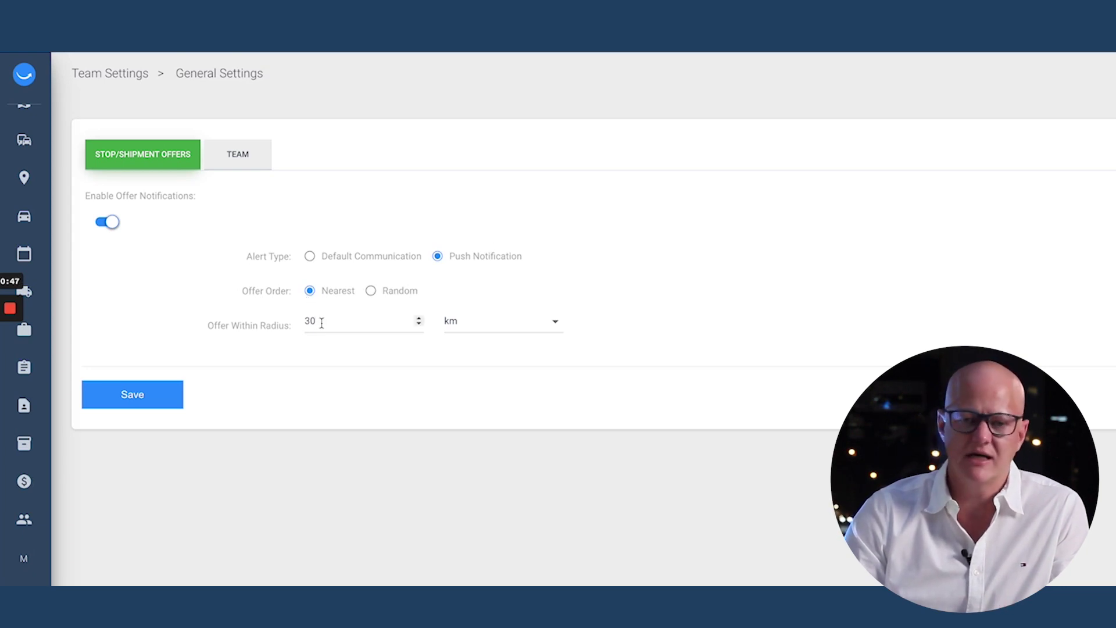
left_click(507, 328)
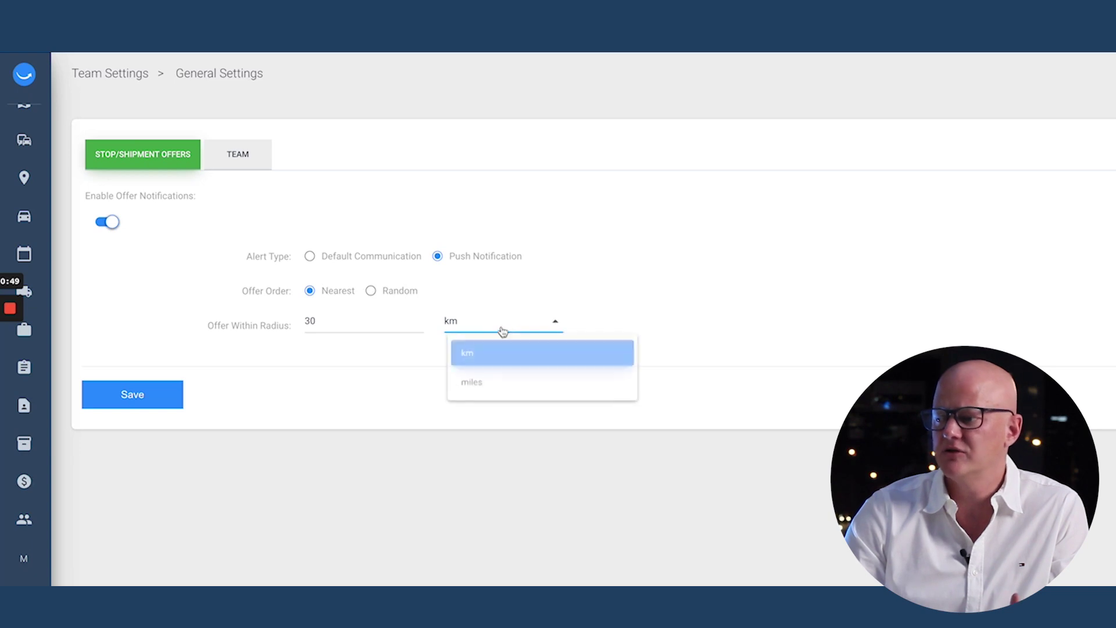
left_click(487, 307)
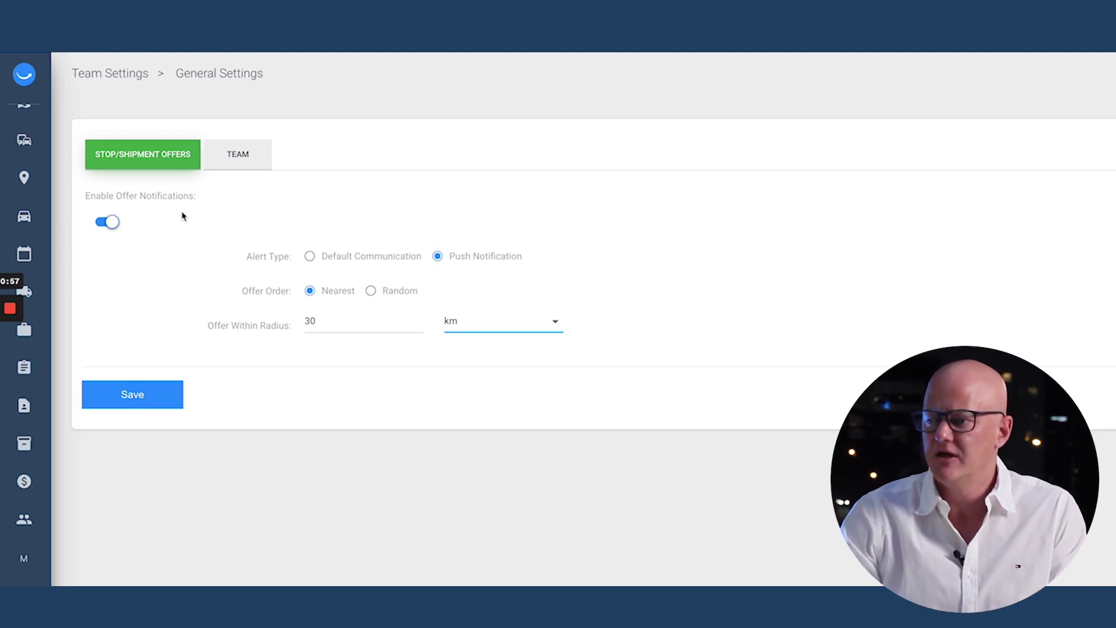
left_click(136, 80)
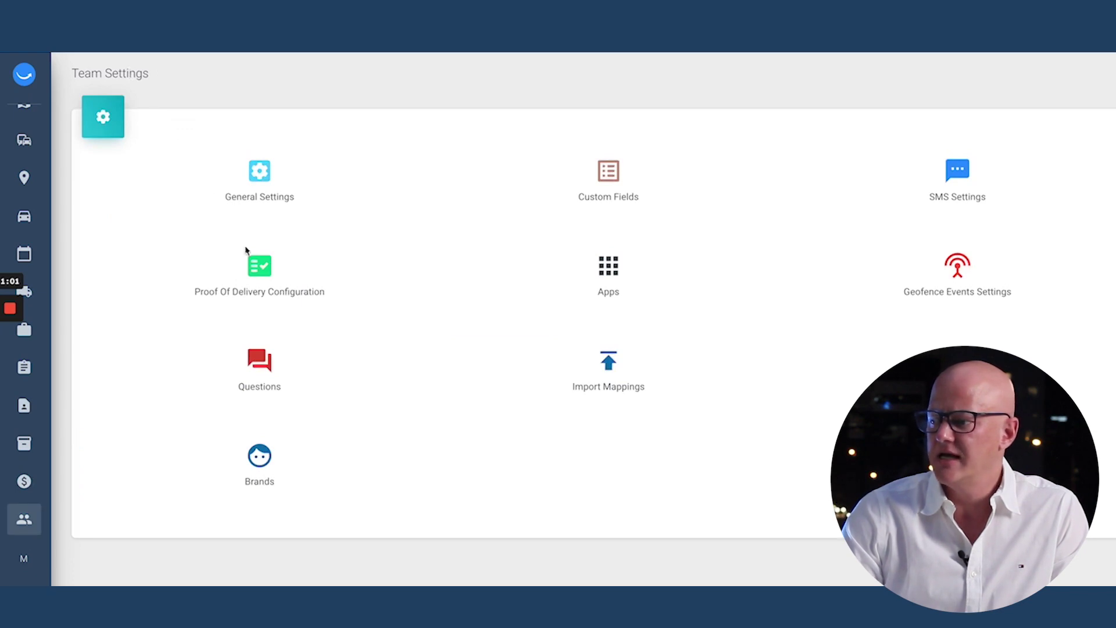
Step: In the Proof Of Delivery Configuration, move Signature below Photos, save the new order and return to Team Settings
left_click(260, 269)
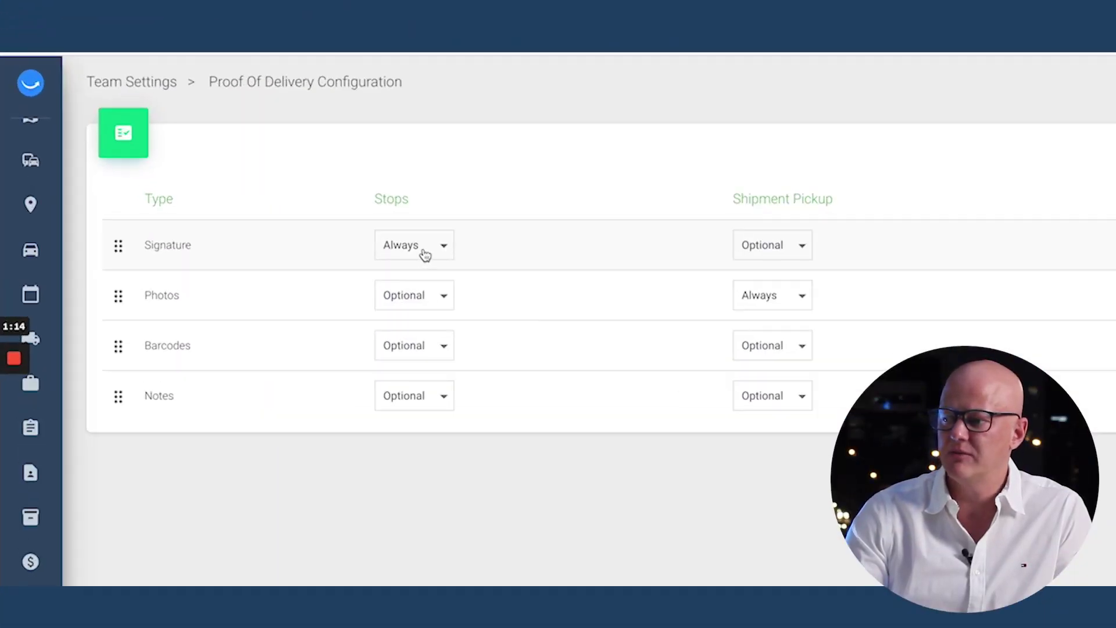
left_click(425, 255)
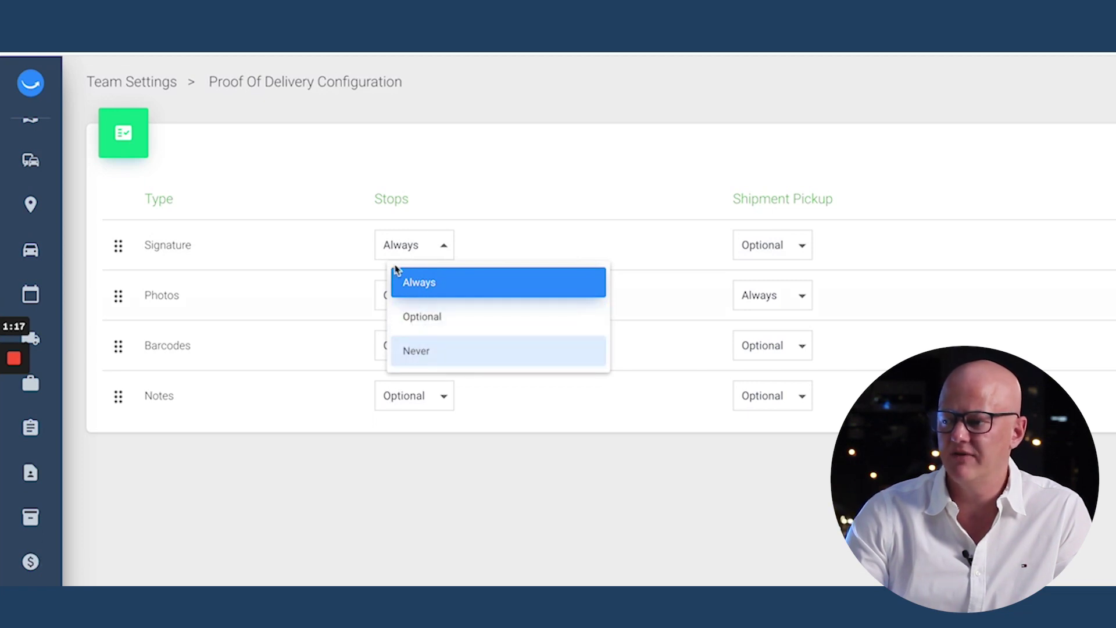
left_click(410, 217)
mouse_move(118, 244)
left_mouse_down()
mouse_move(113, 302)
mouse_move(115, 291)
left_mouse_up()
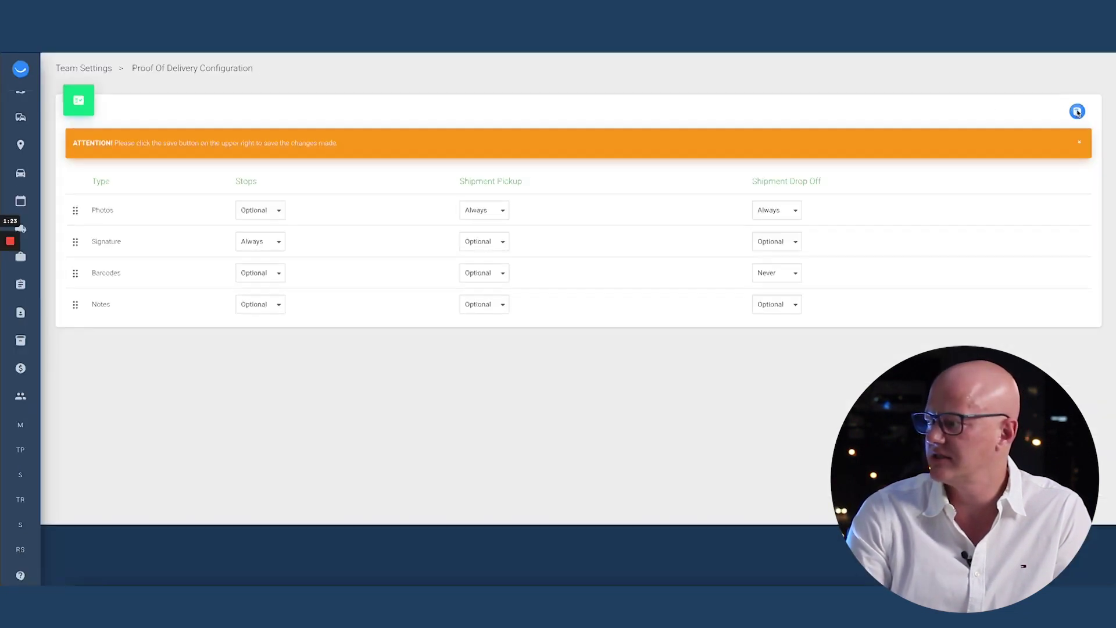
left_click(1077, 113)
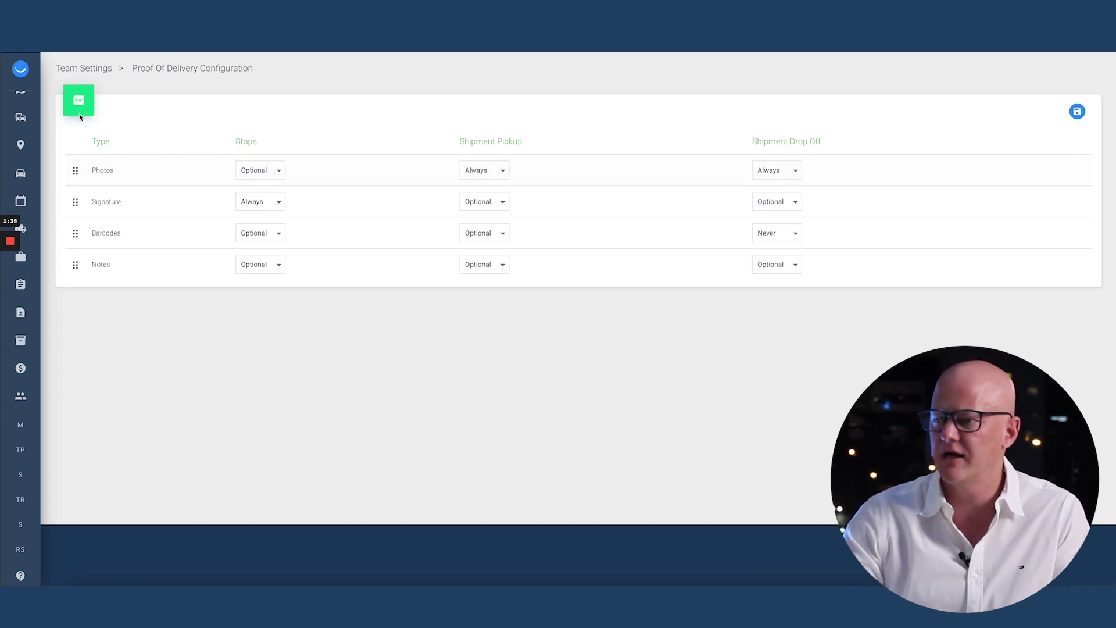
left_click(92, 69)
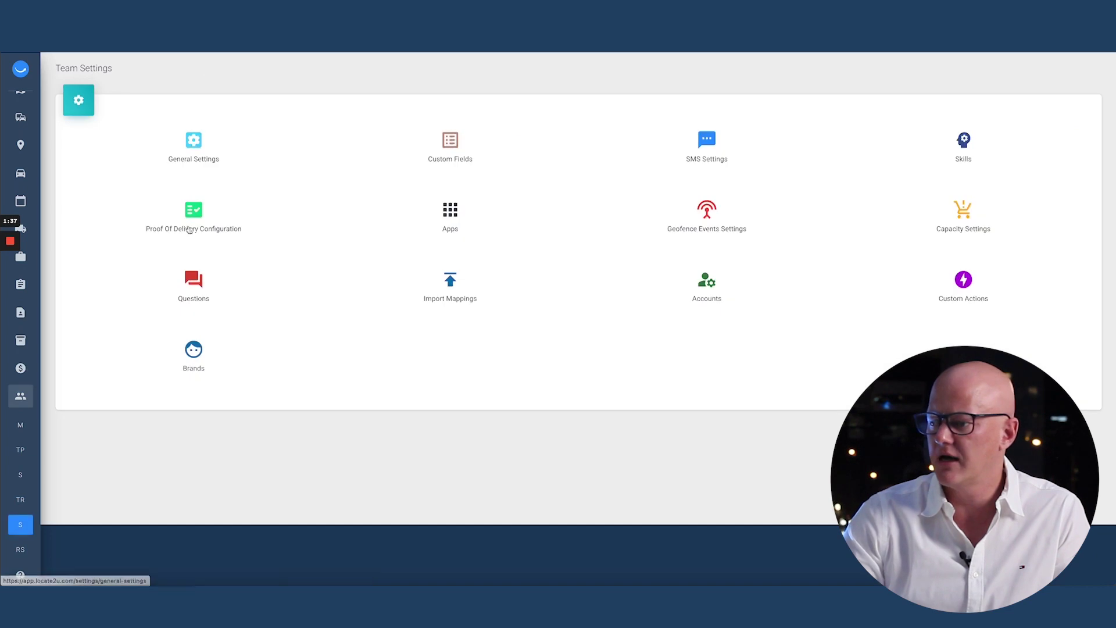
Step: In Custom Fields, check the types available for a new stop custom field, cancel adding it and return to Team Settings
left_click(444, 148)
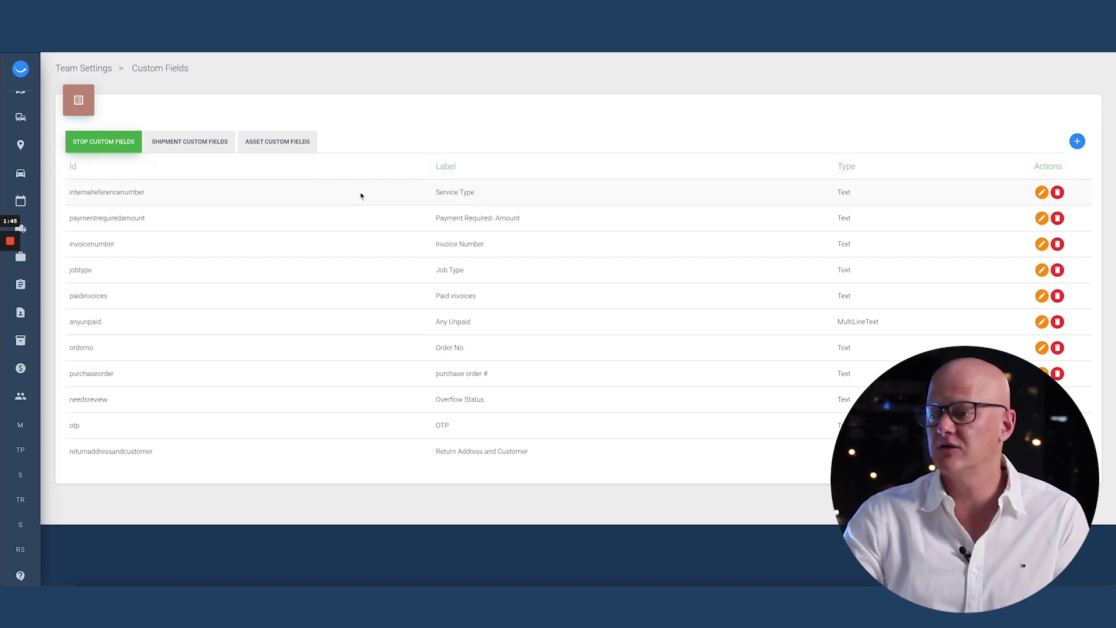
left_click(1077, 142)
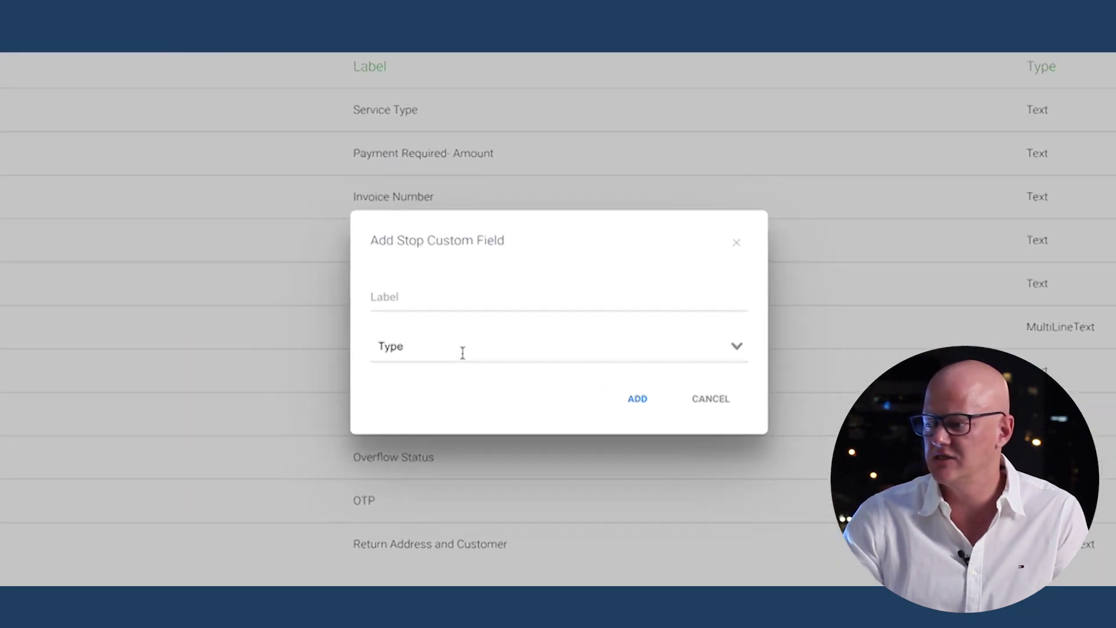
left_click(499, 333)
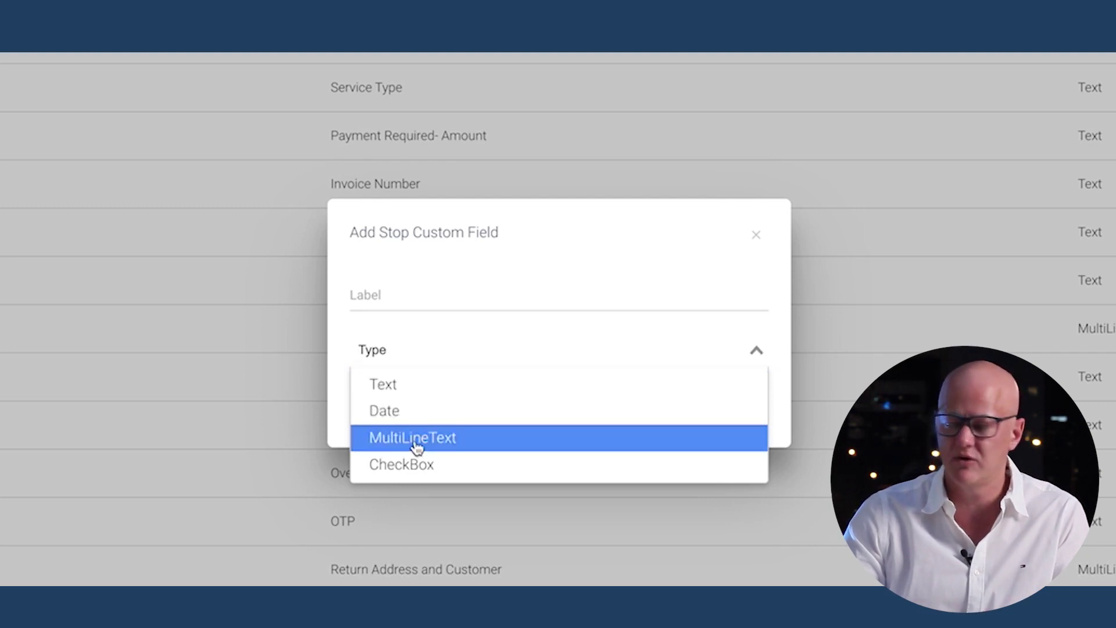
left_click(535, 305)
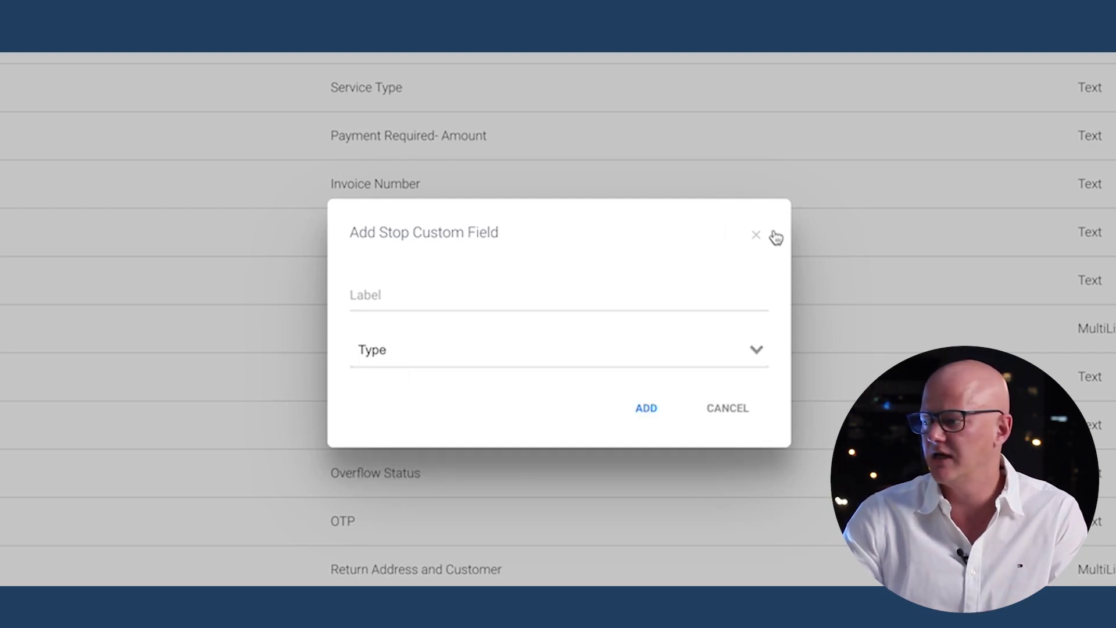
left_click(727, 410)
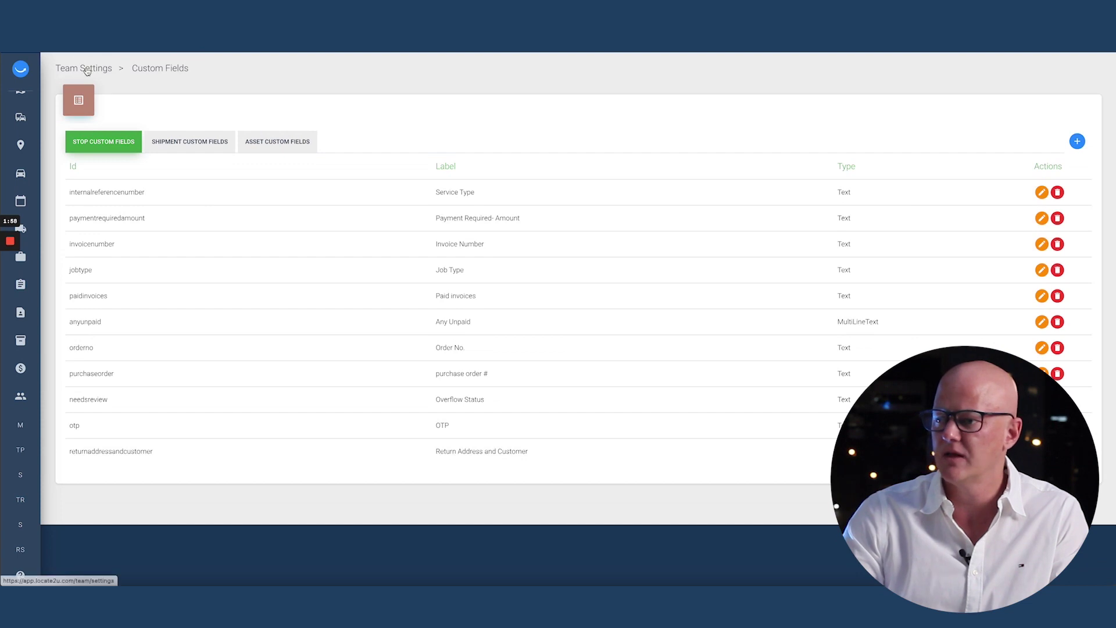
left_click(86, 70)
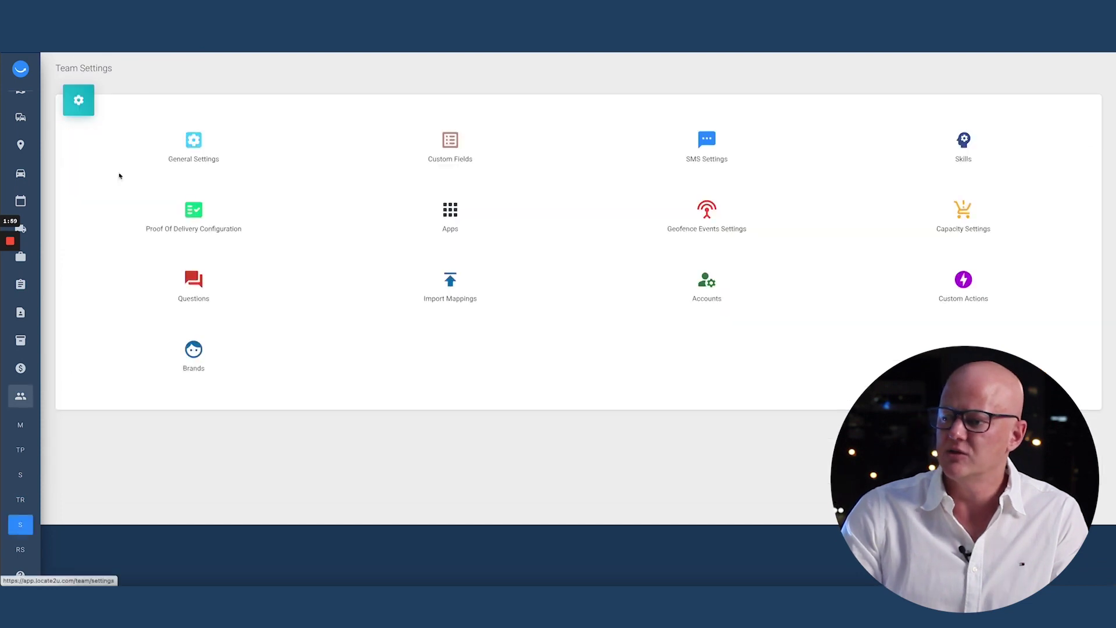
Step: Open the Questions settings and review the available question groups, keeping Proof of Delivery selected
left_click(196, 284)
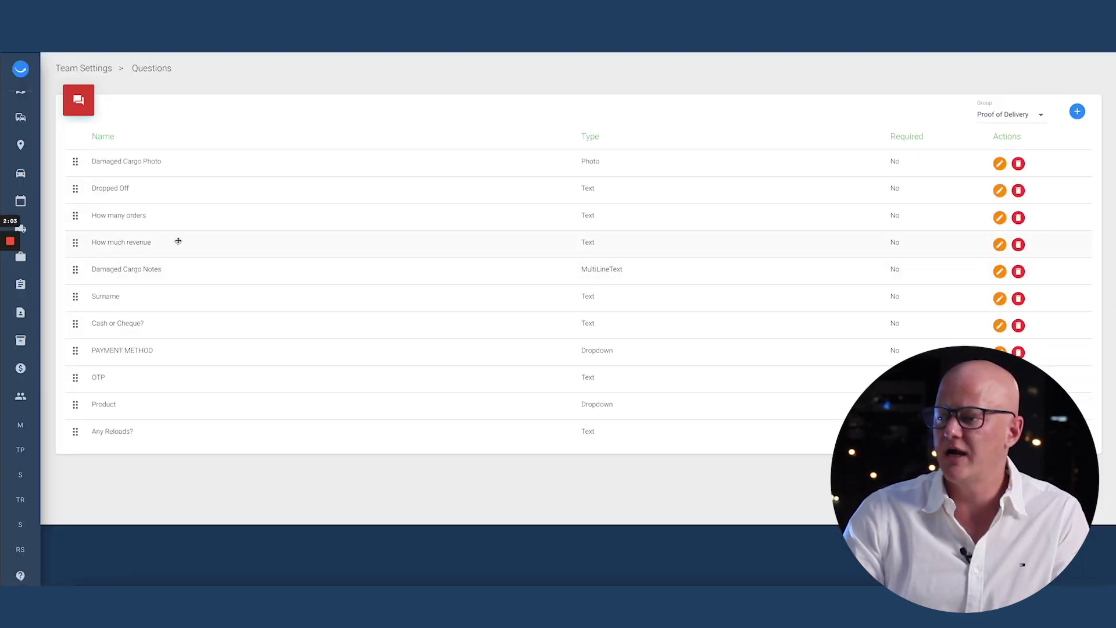
left_click(1003, 117)
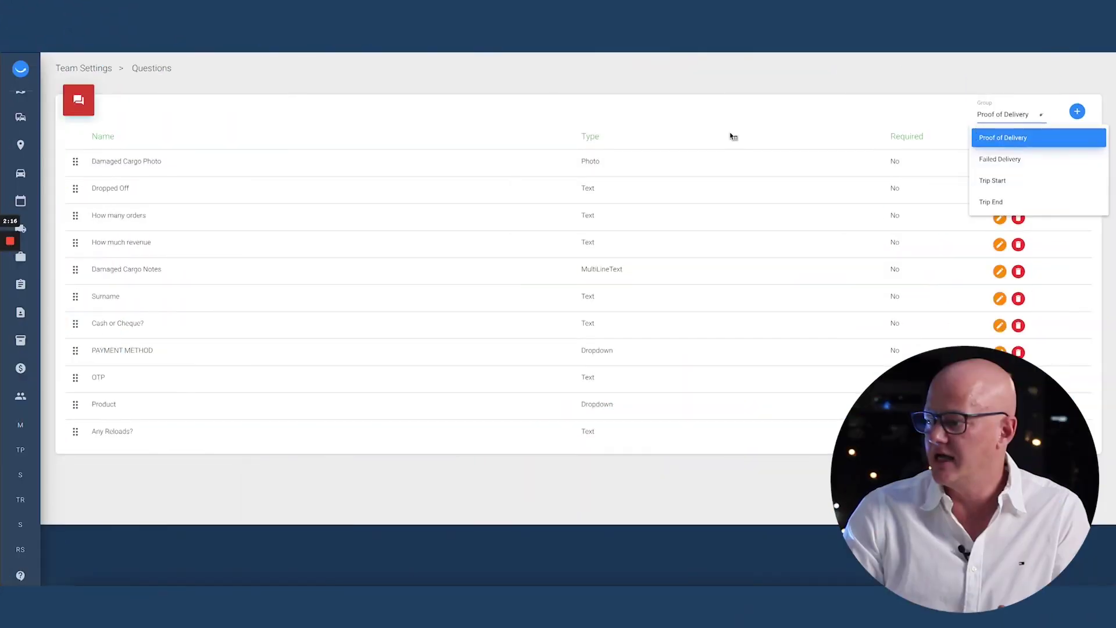
left_click(1061, 83)
Step: Check the types available for a new Proof of Delivery question, cancel adding it and return to Team Settings
left_click(1079, 111)
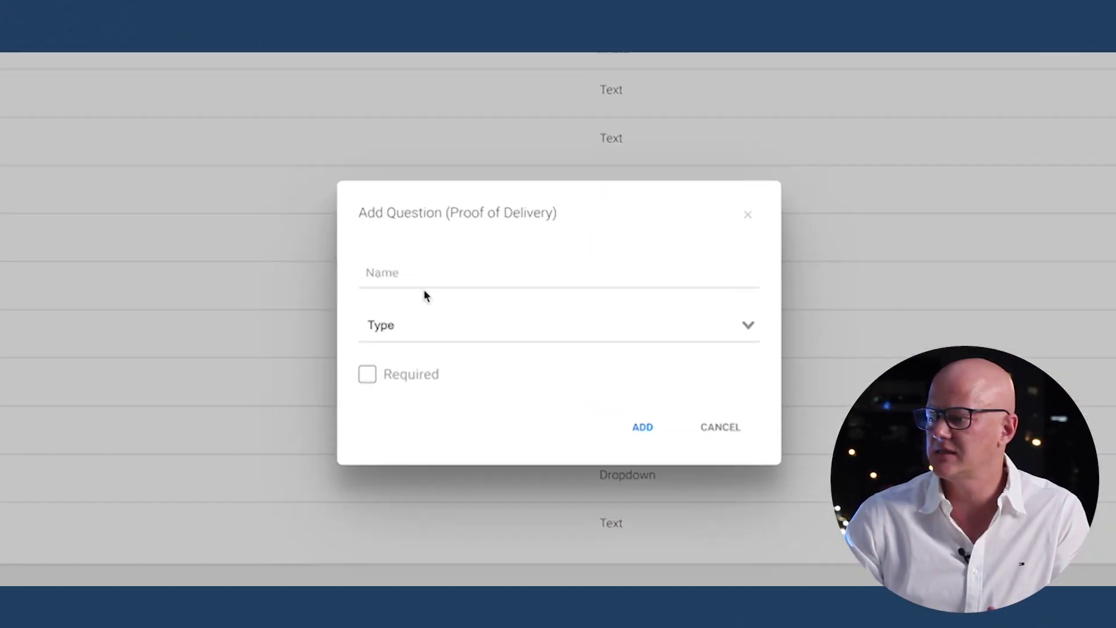
left_click(481, 317)
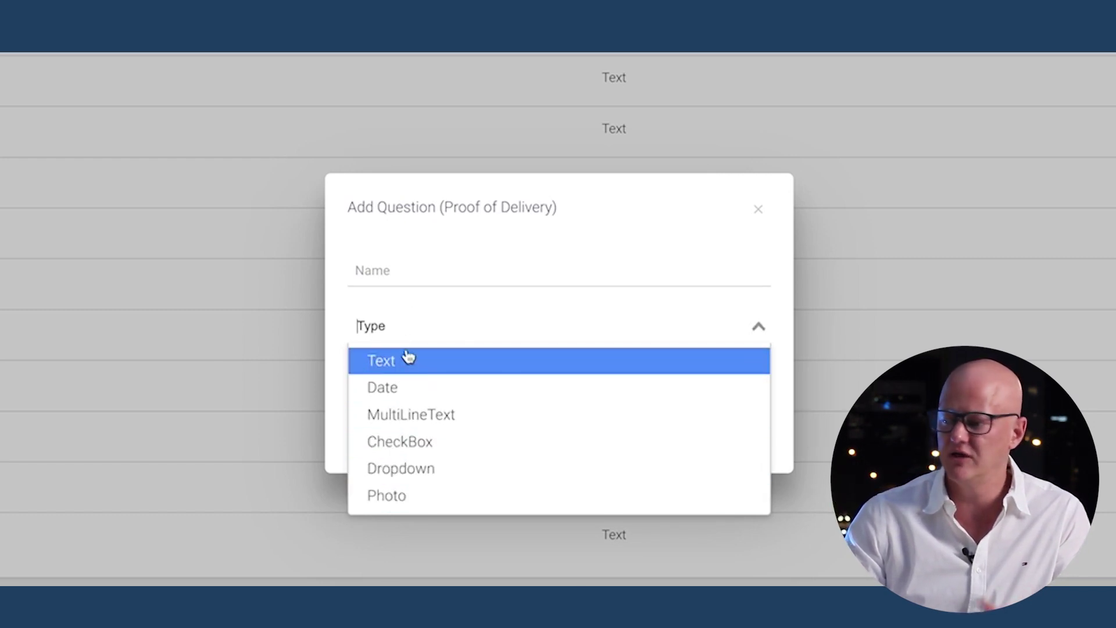
key("Escape")
left_click(736, 430)
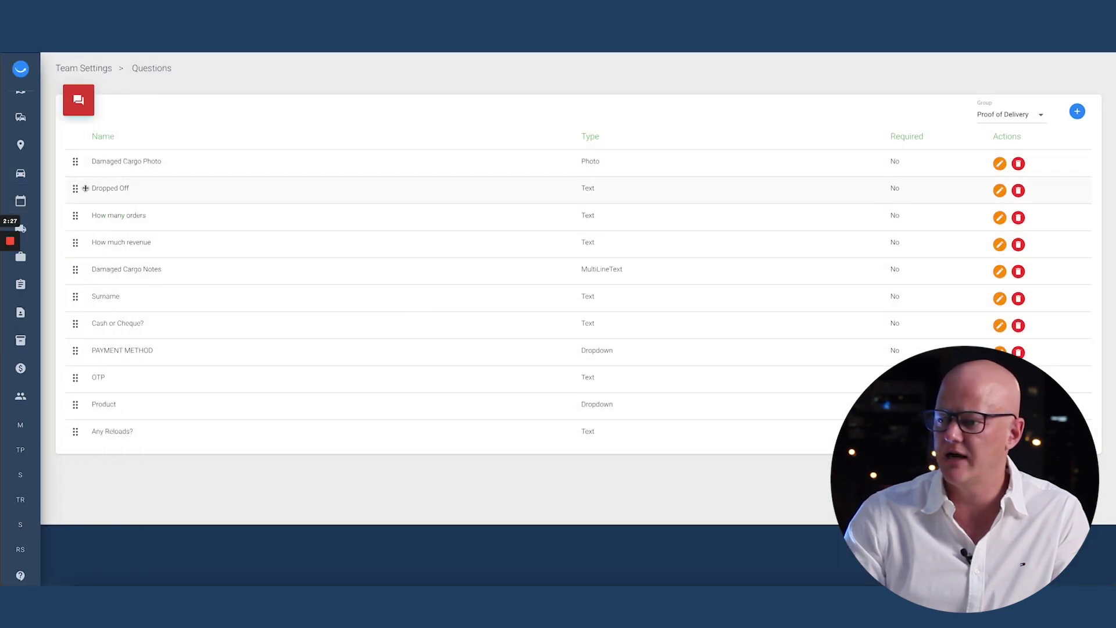
mouse_move(81, 188)
left_mouse_down()
mouse_move(75, 201)
mouse_move(78, 190)
left_mouse_up()
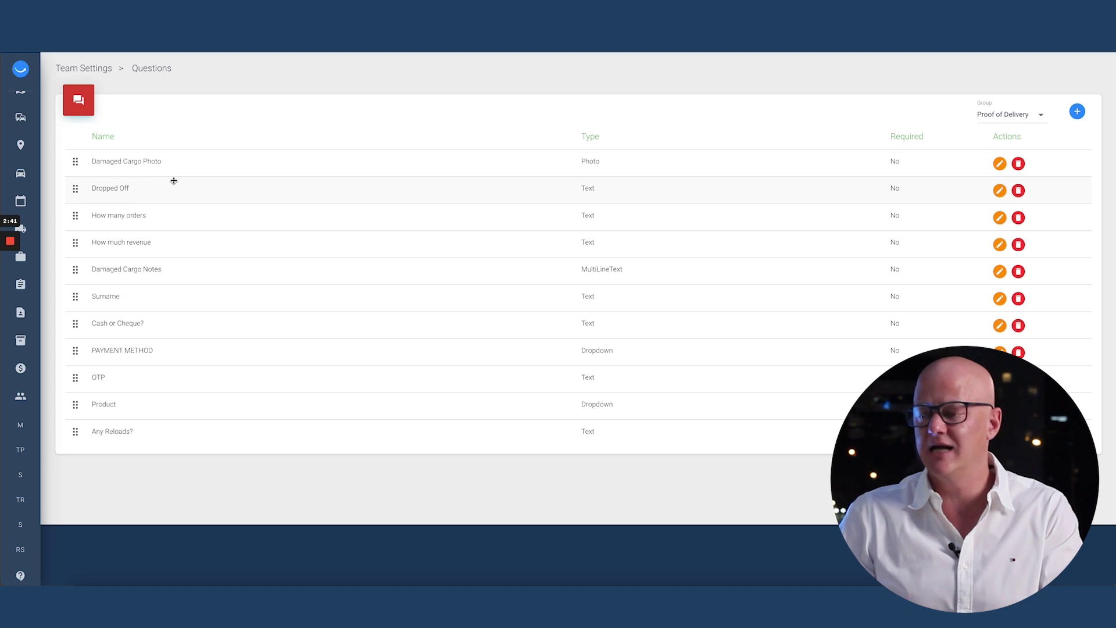
left_click(92, 69)
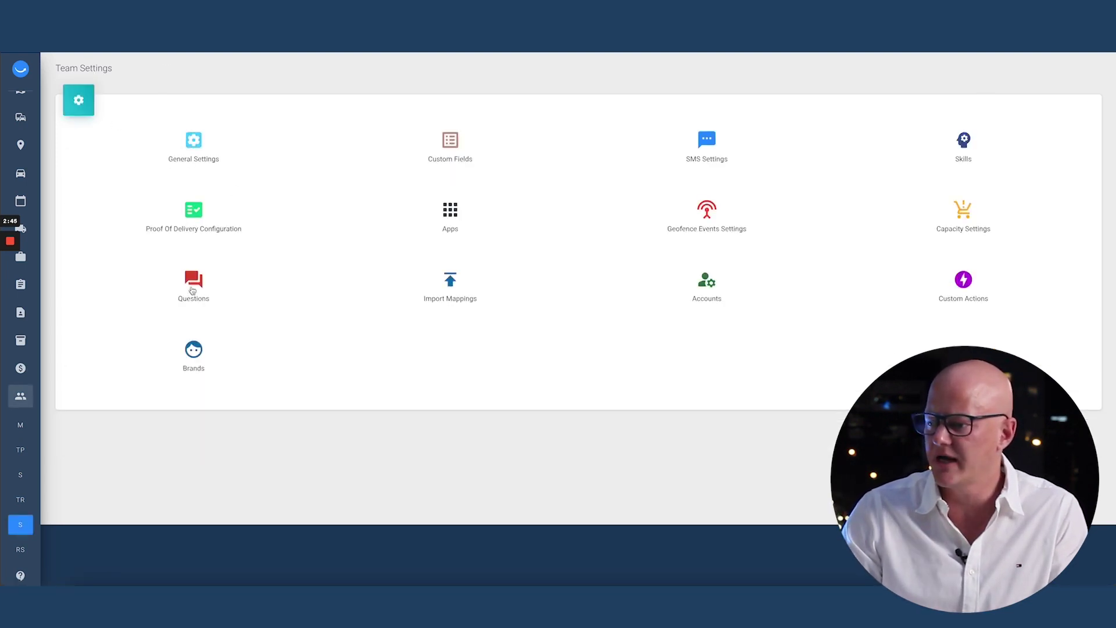
Step: Review the Brands list and the event message templates in SMS Settings, returning to Team Settings after each
left_click(198, 353)
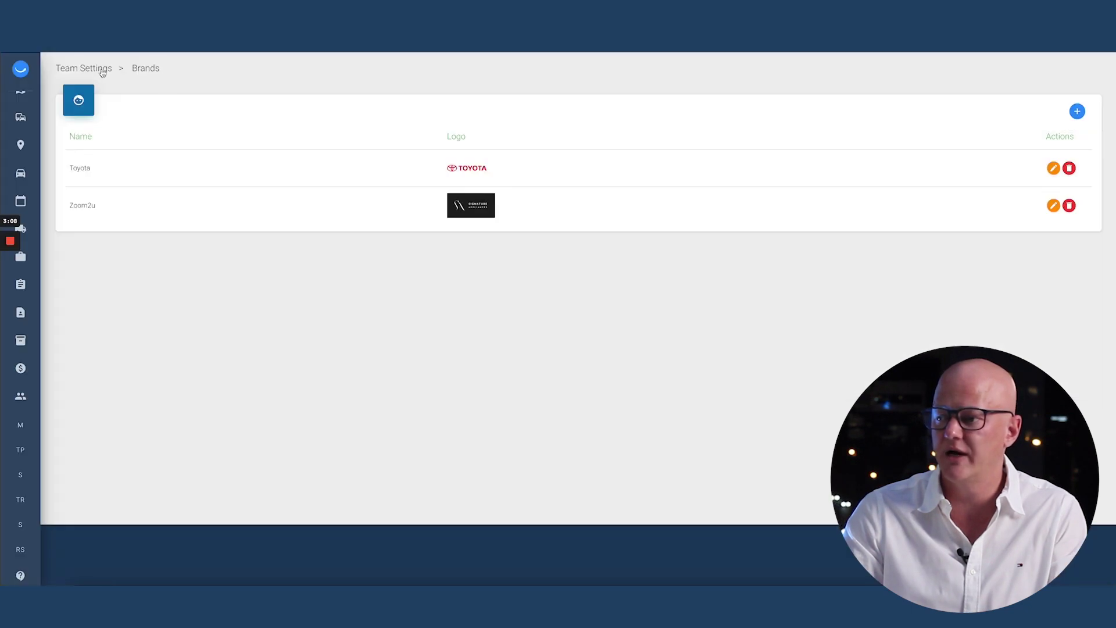
left_click(103, 68)
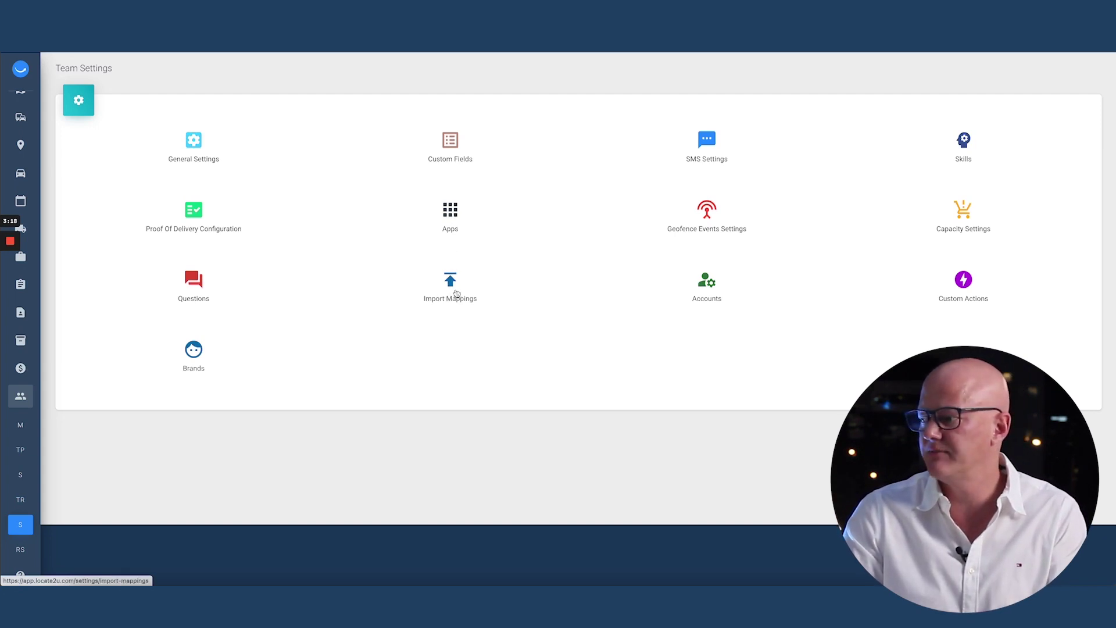
left_click(708, 146)
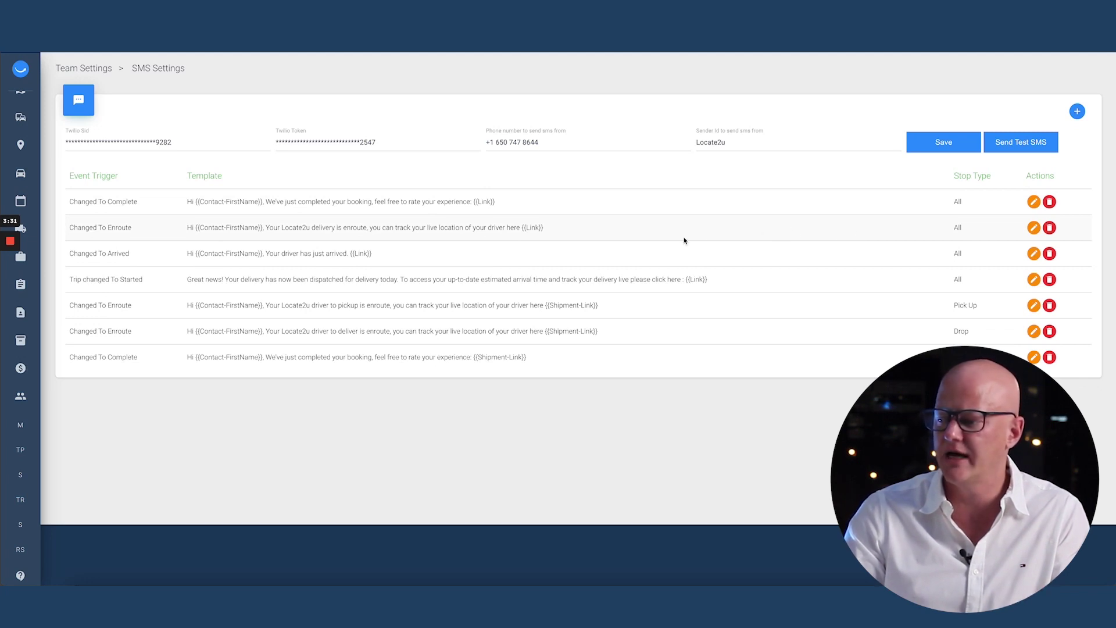
left_click(100, 69)
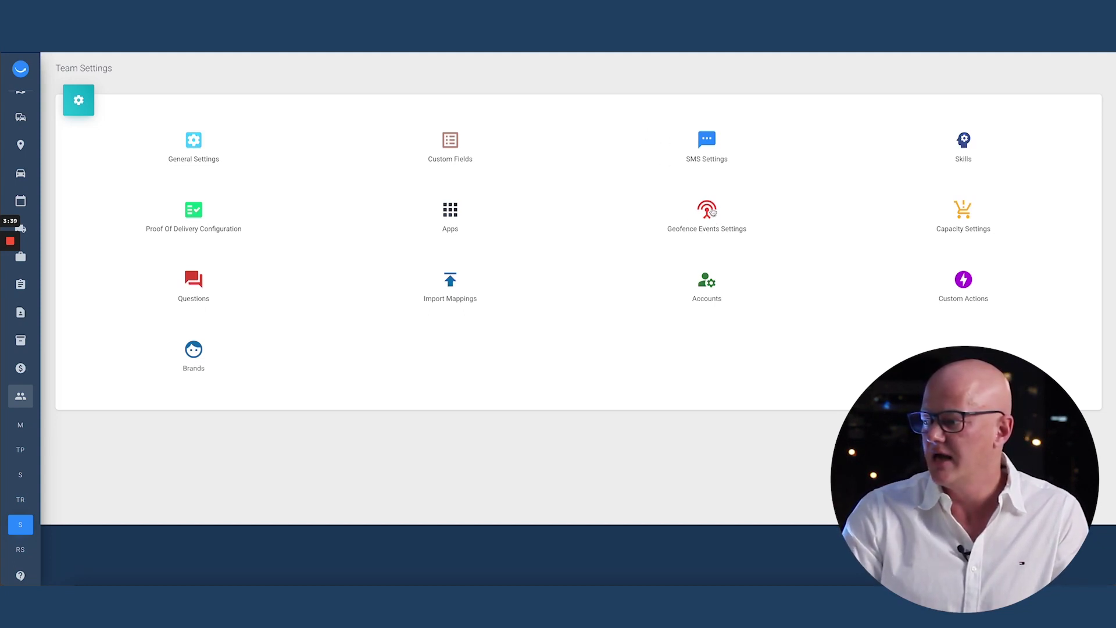
Step: Review the travel distance rules and their actions in Geofence Events Settings, and return to Team Settings
left_click(708, 213)
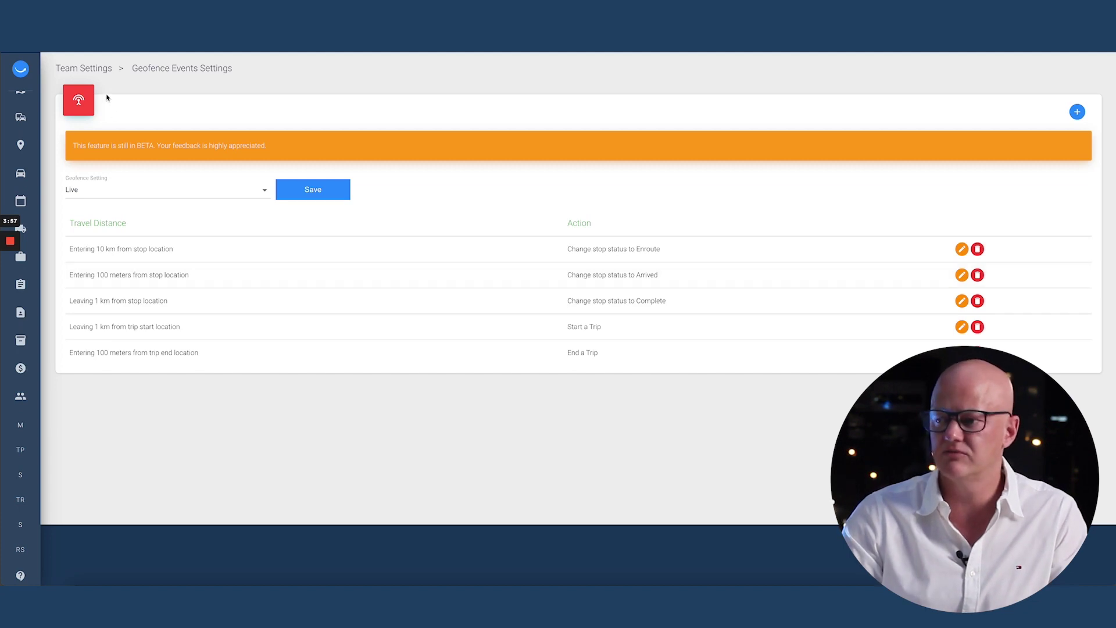
left_click(96, 70)
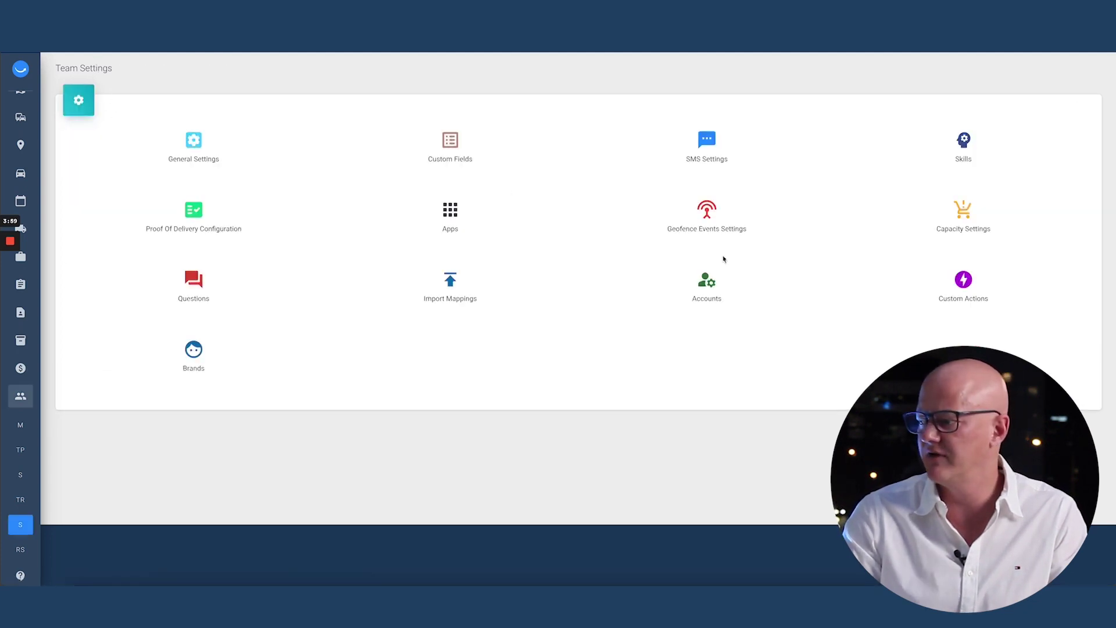
Step: Review the Skills settings and the default load and vehicle capacities in Capacity Settings, and return to Team Settings
left_click(963, 146)
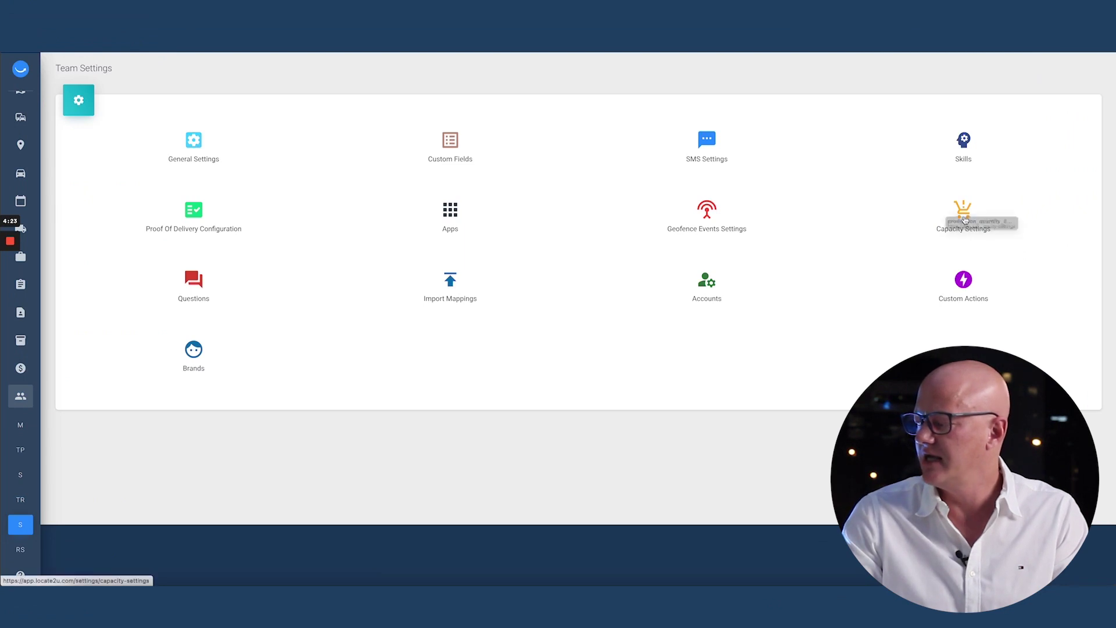
left_click(964, 213)
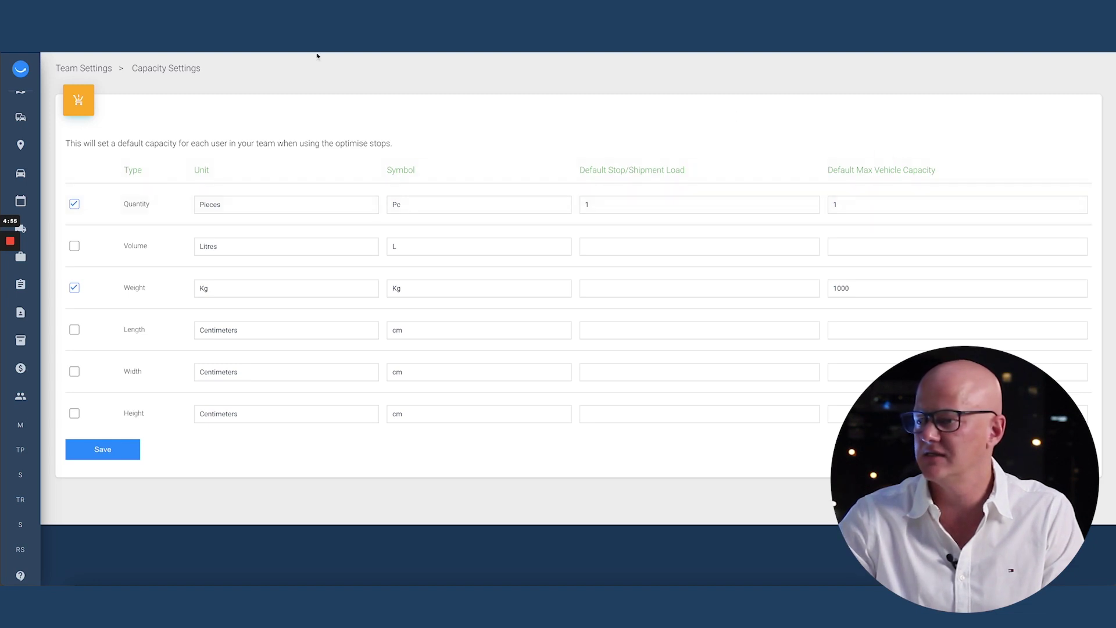
left_click(85, 69)
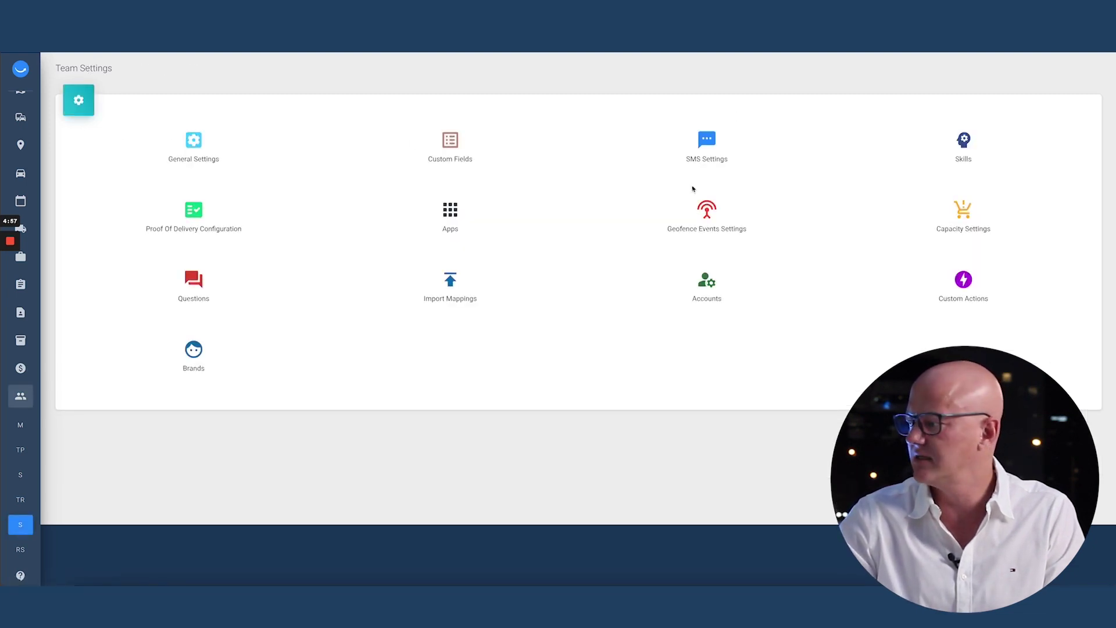
Step: Review Custom Actions, check the event trigger and recipient choices for a new Send Email action, cancel it and return to Team Settings
left_click(964, 282)
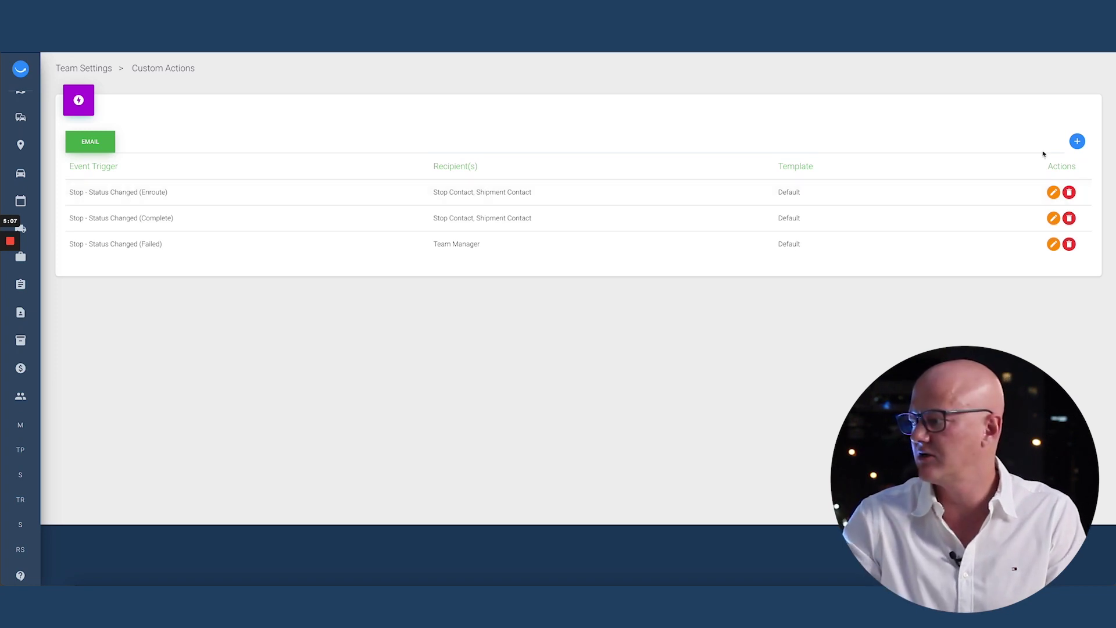
left_click(1078, 141)
left_click(475, 322)
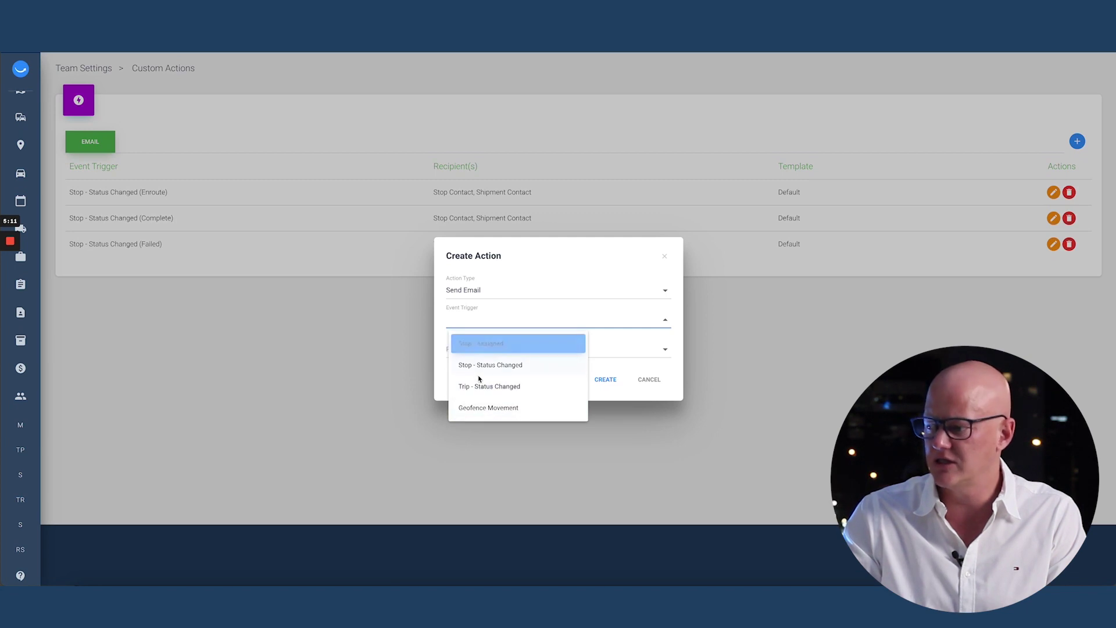
left_click(518, 270)
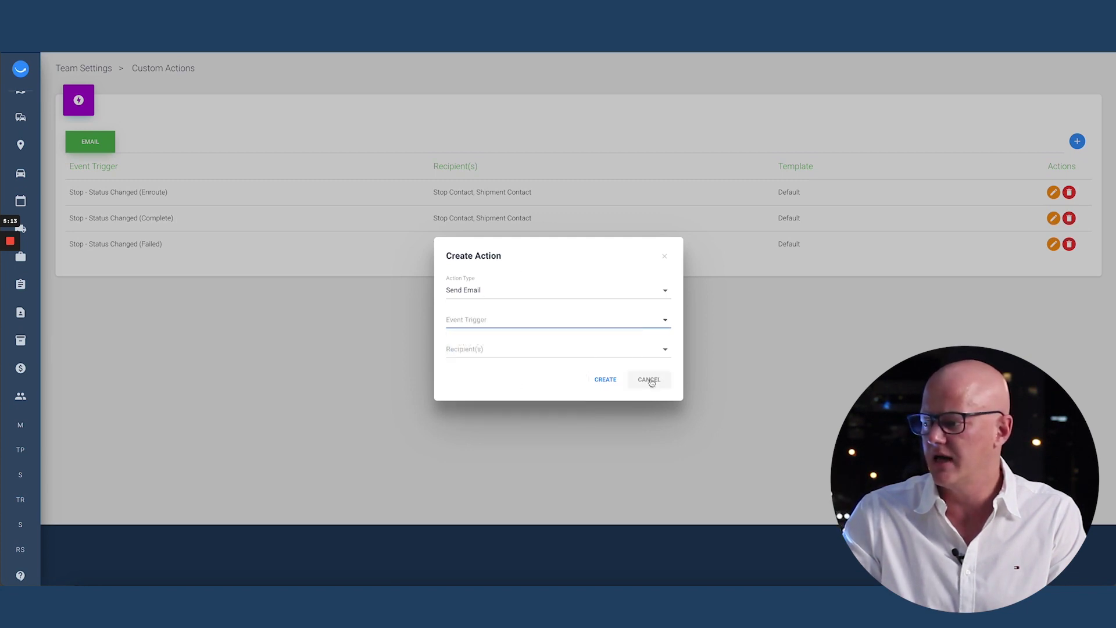
left_click(562, 348)
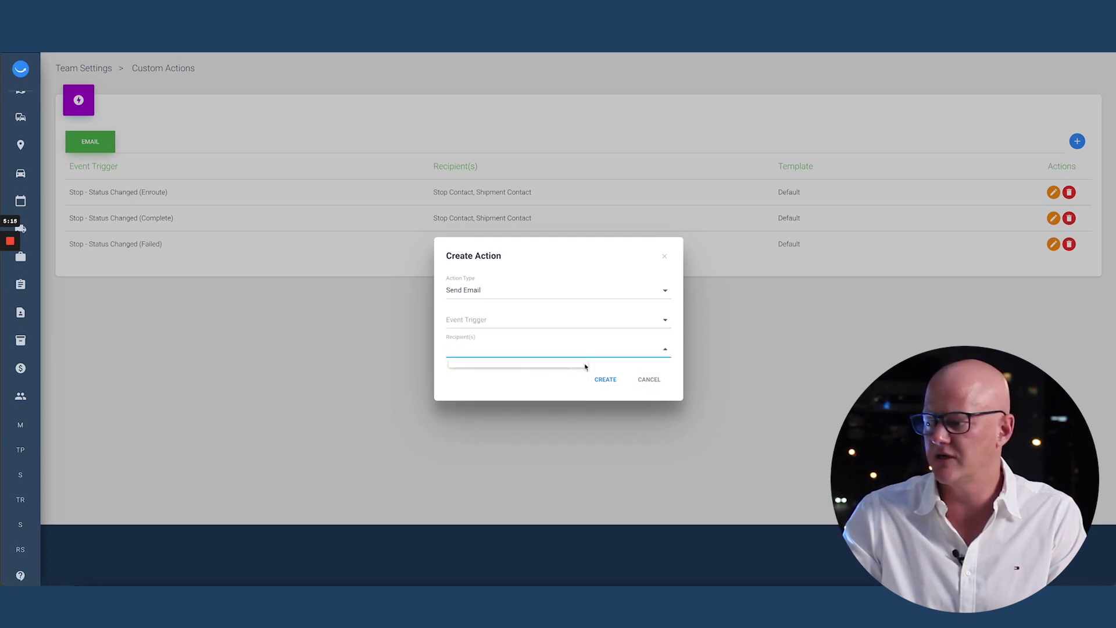
left_click(649, 379)
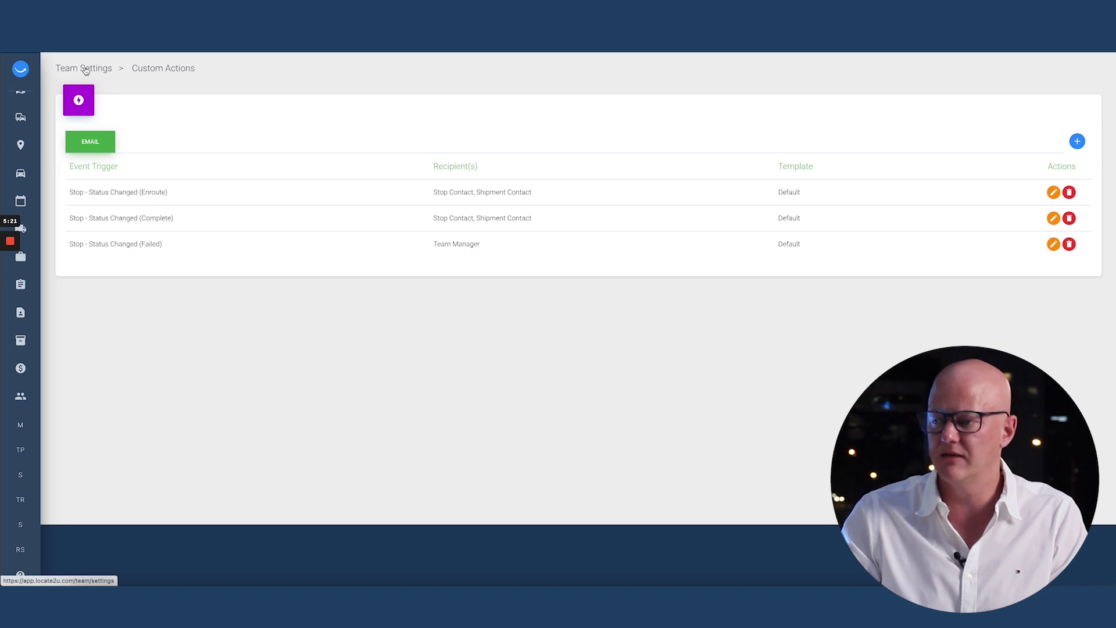
left_click(86, 69)
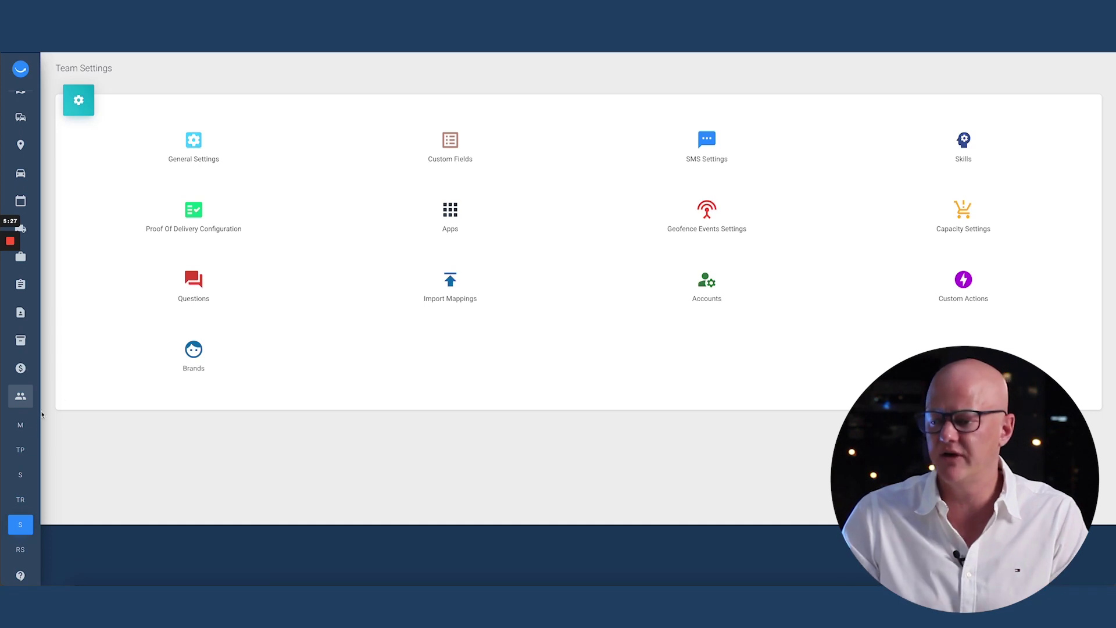
Step: Open the Team Profile and review its company details, location tracking behaviour, ETA time window and logo
mouse_move(25, 438)
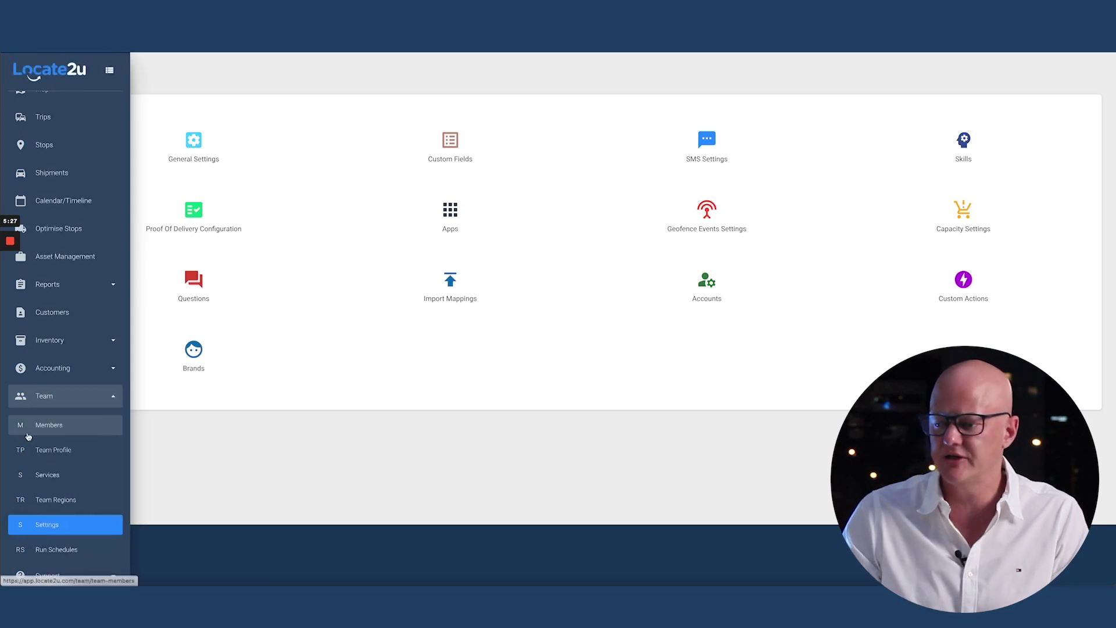
left_click(65, 453)
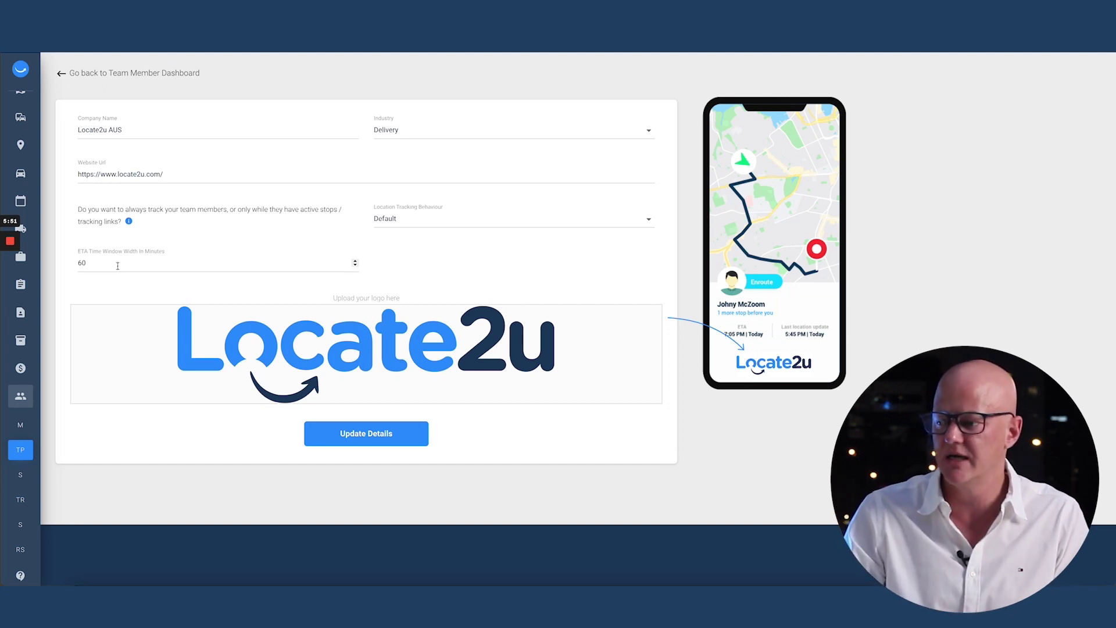
mouse_move(251, 323)
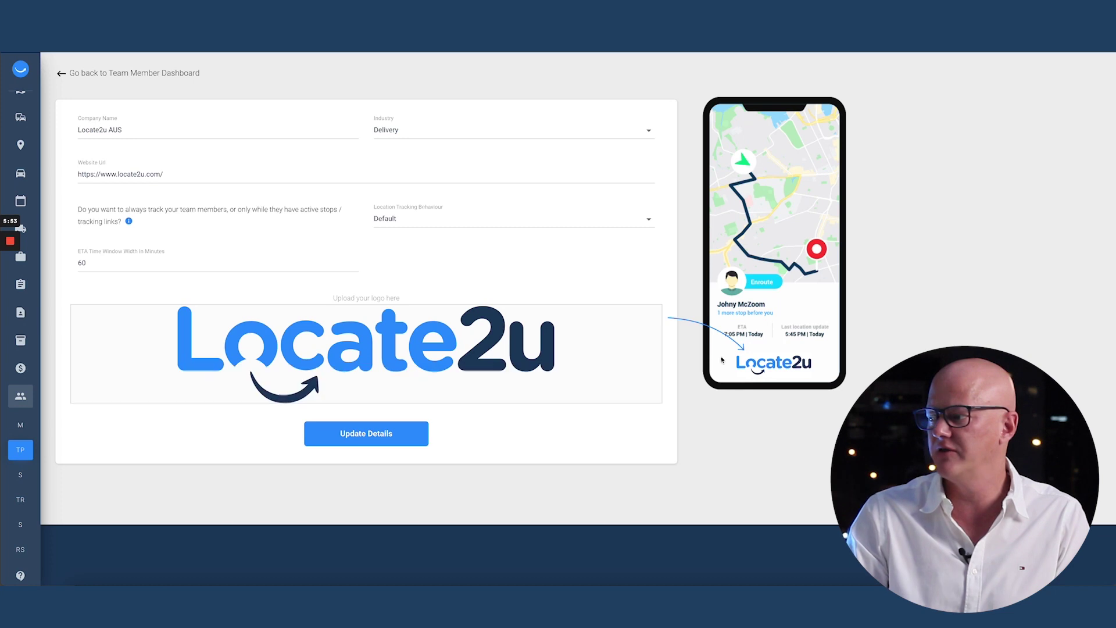